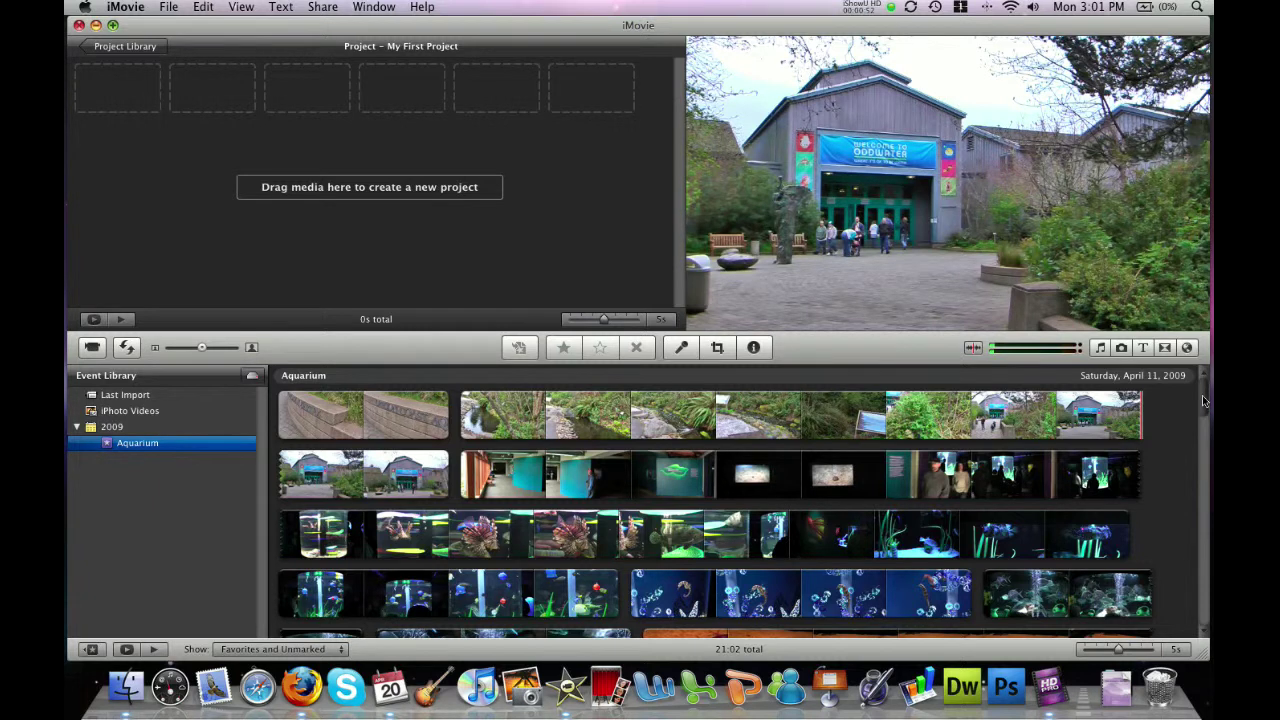
# Scroll the Event browser to the cylindrical fish tank clip and play its preview.
pyautogui.scroll(-3, 1204, 401)
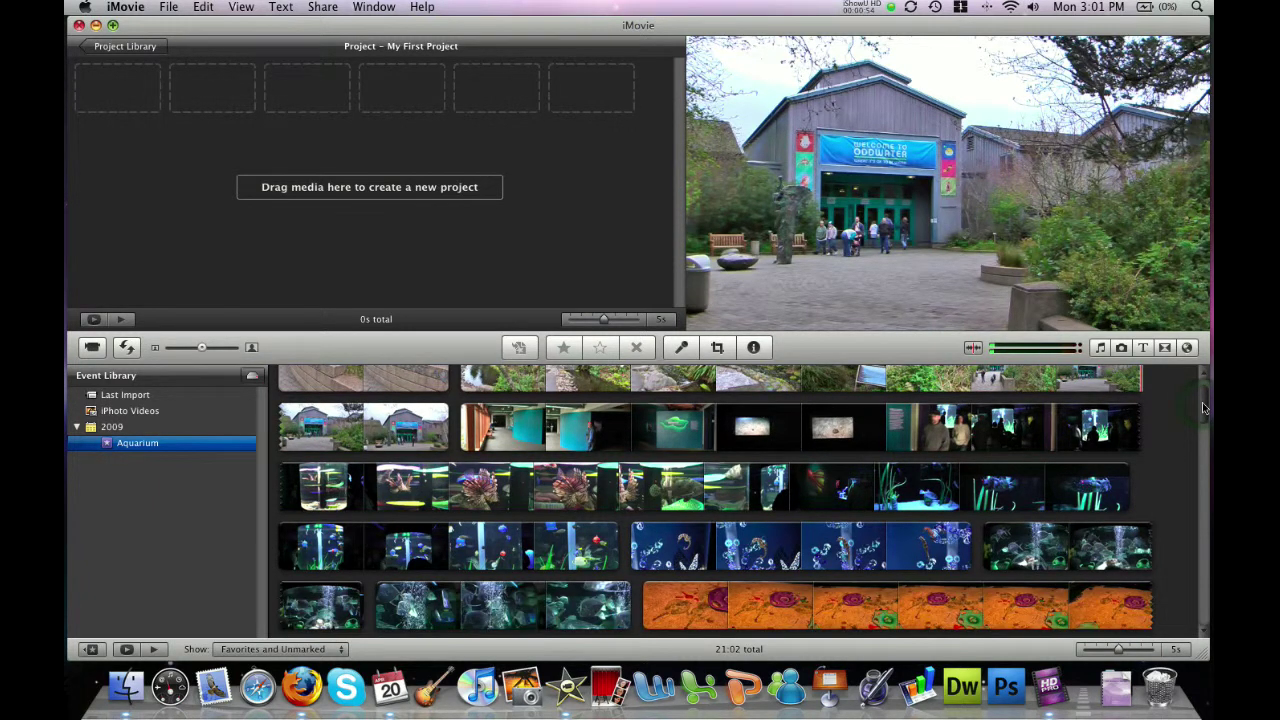
pyautogui.scroll(-1, 1204, 407)
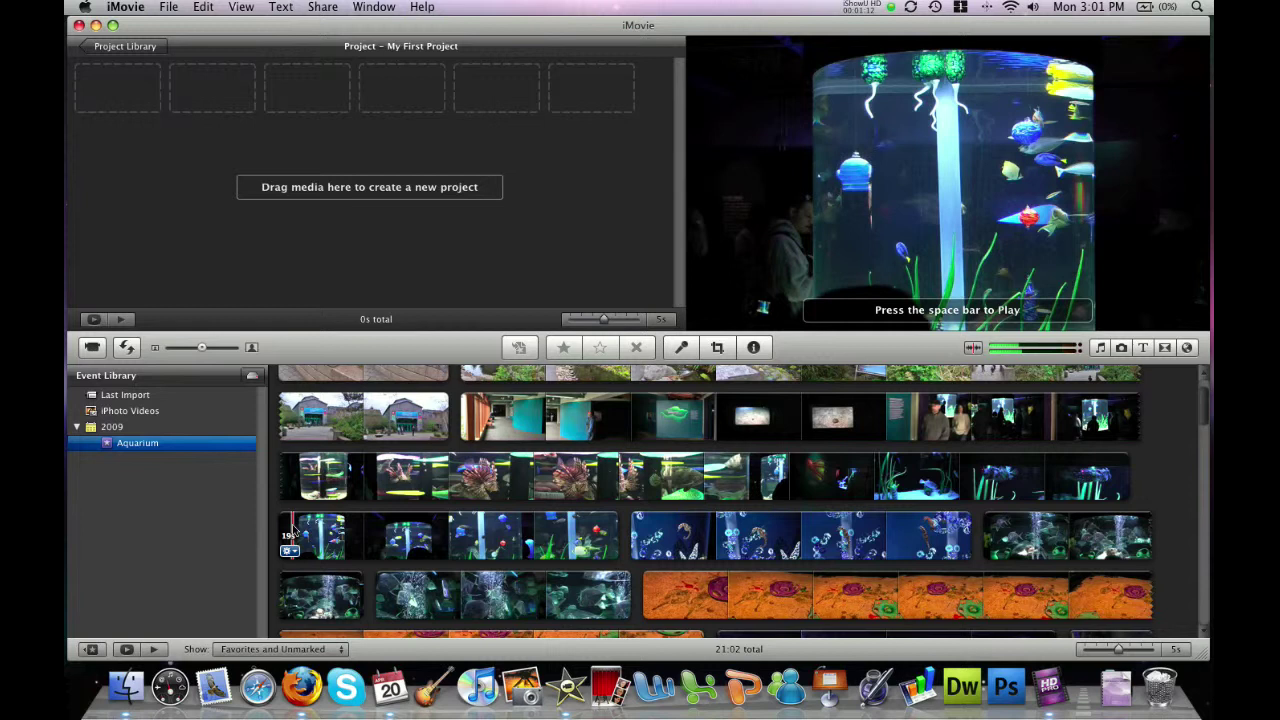
pyautogui.press('space')
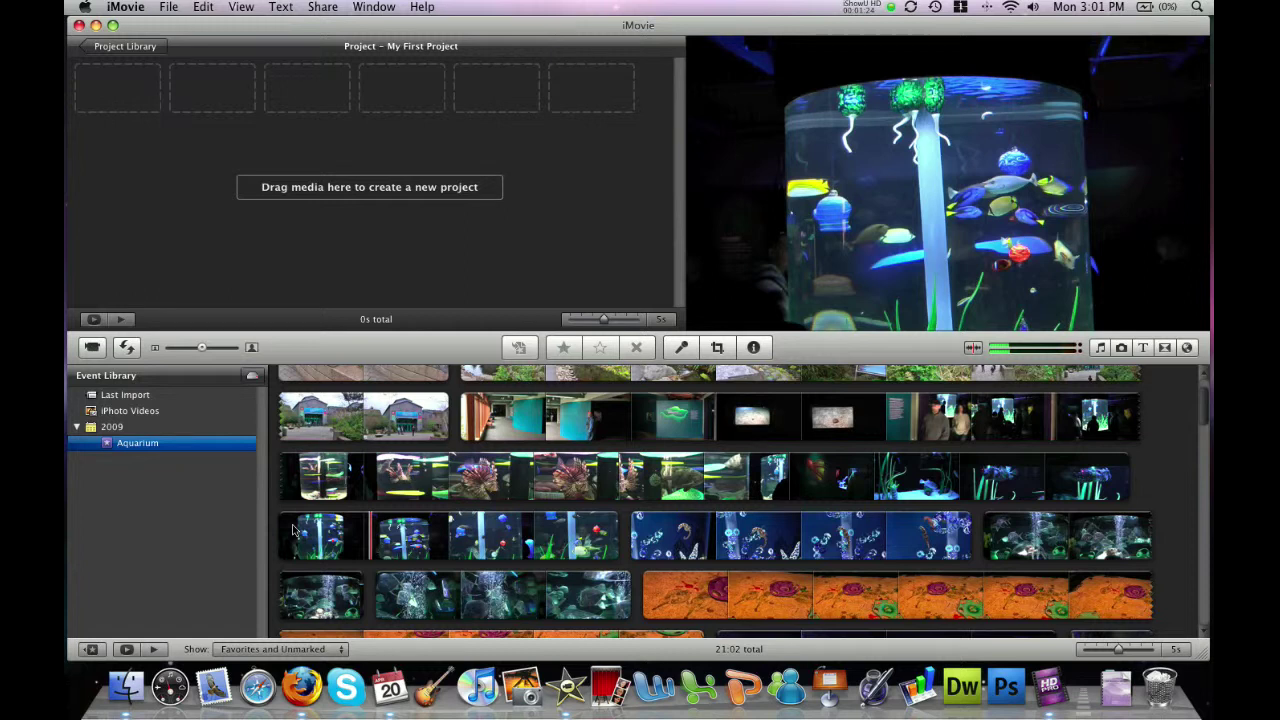
# Select the full 19-second fish tank clip and drag it into My First Project.
pyautogui.click(348, 535)
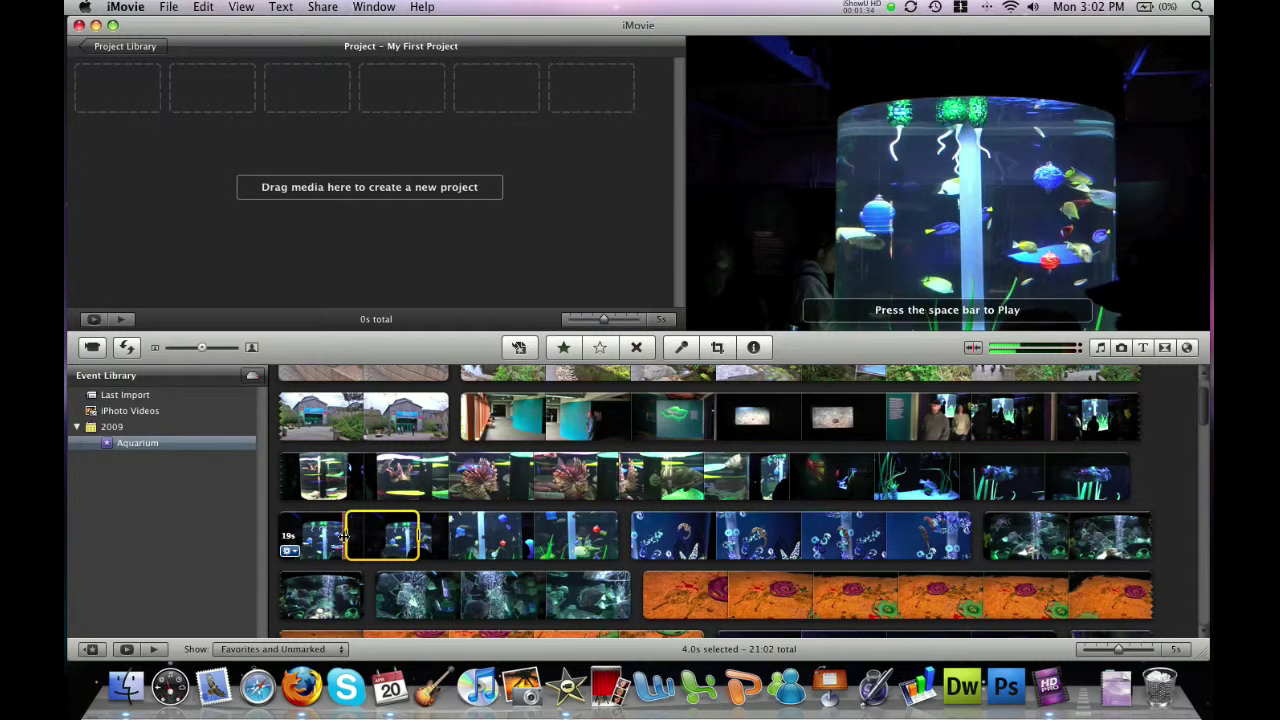
pyautogui.moveTo(345, 537); pyautogui.dragTo(278, 537)
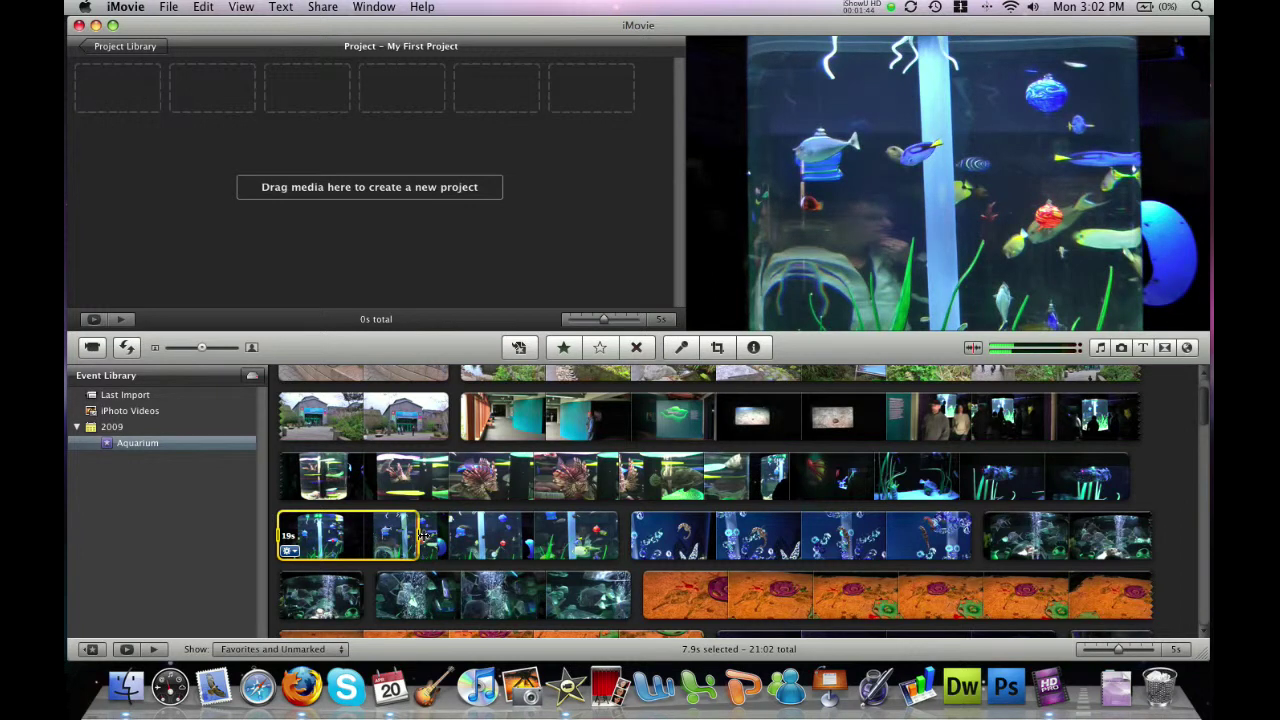
pyautogui.moveTo(421, 537); pyautogui.dragTo(627, 537)
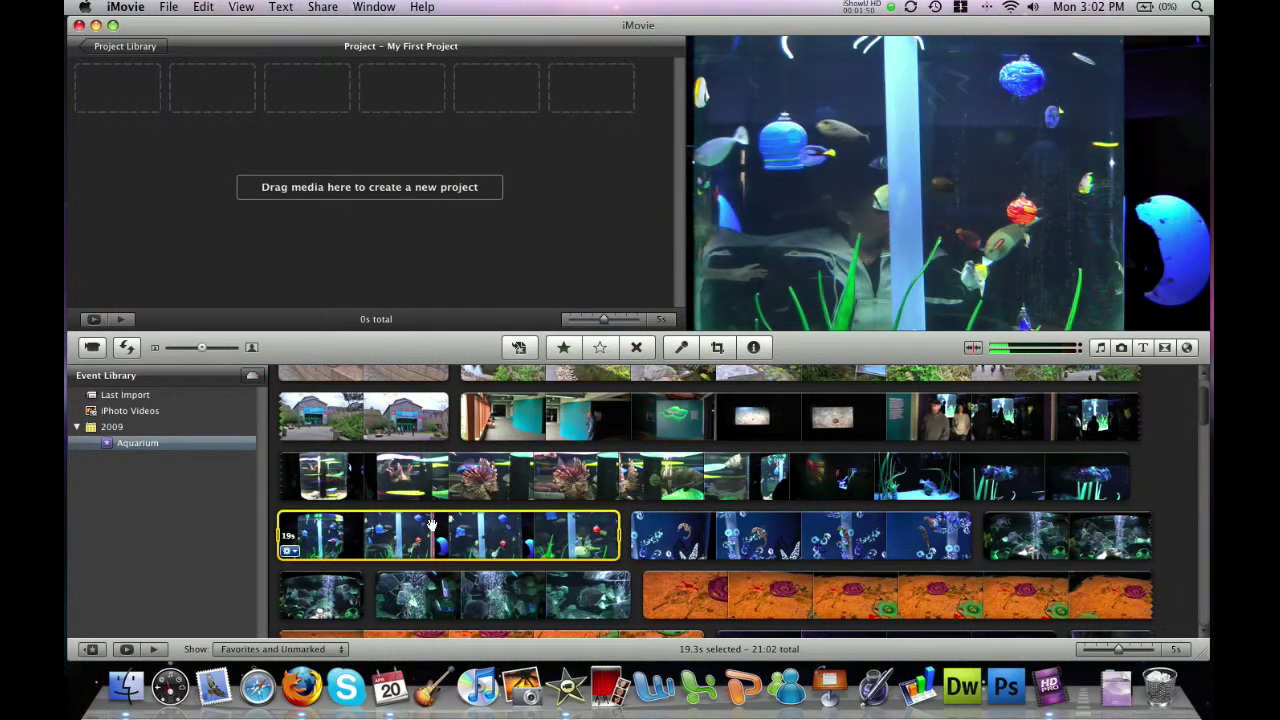
pyautogui.moveTo(432, 525)
pyautogui.mouseDown()
pyautogui.moveTo(343, 355)
pyautogui.moveTo(447, 198)
pyautogui.moveTo(155, 142)
pyautogui.mouseUp()
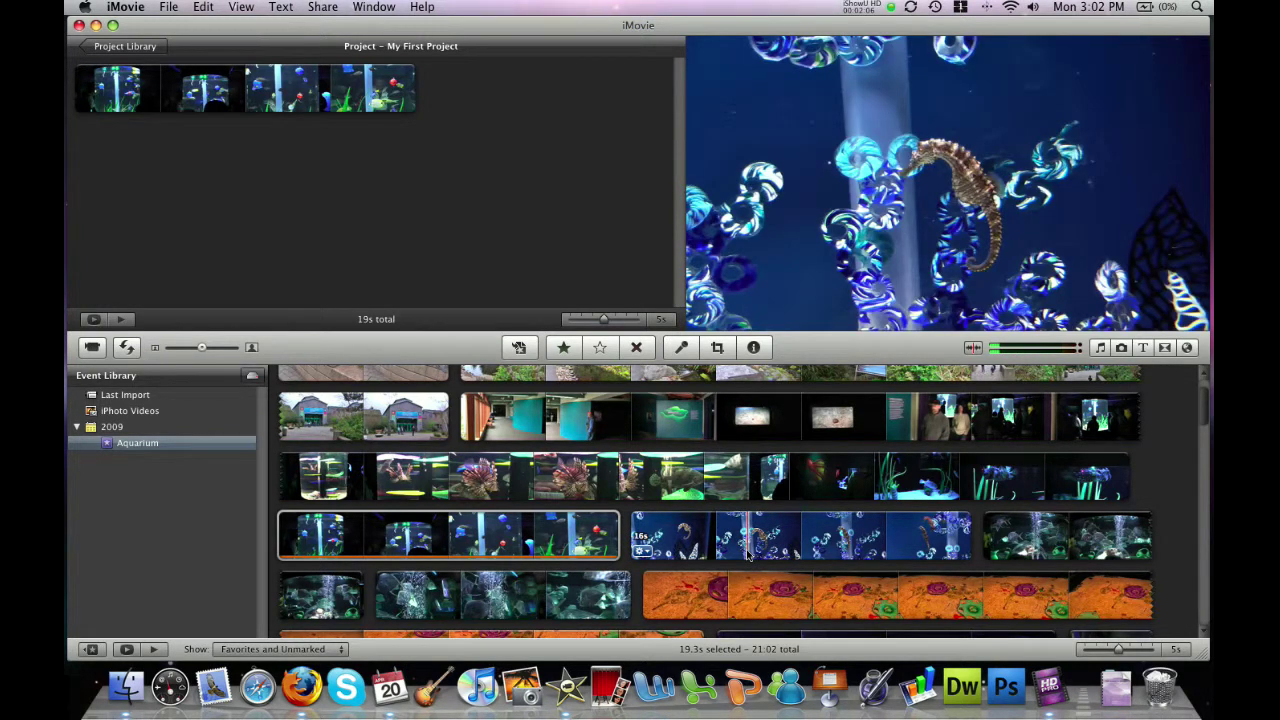
# Select the seahorse clip through to its end and add it to the project.
pyautogui.moveTo(748, 555); pyautogui.dragTo(628, 541)
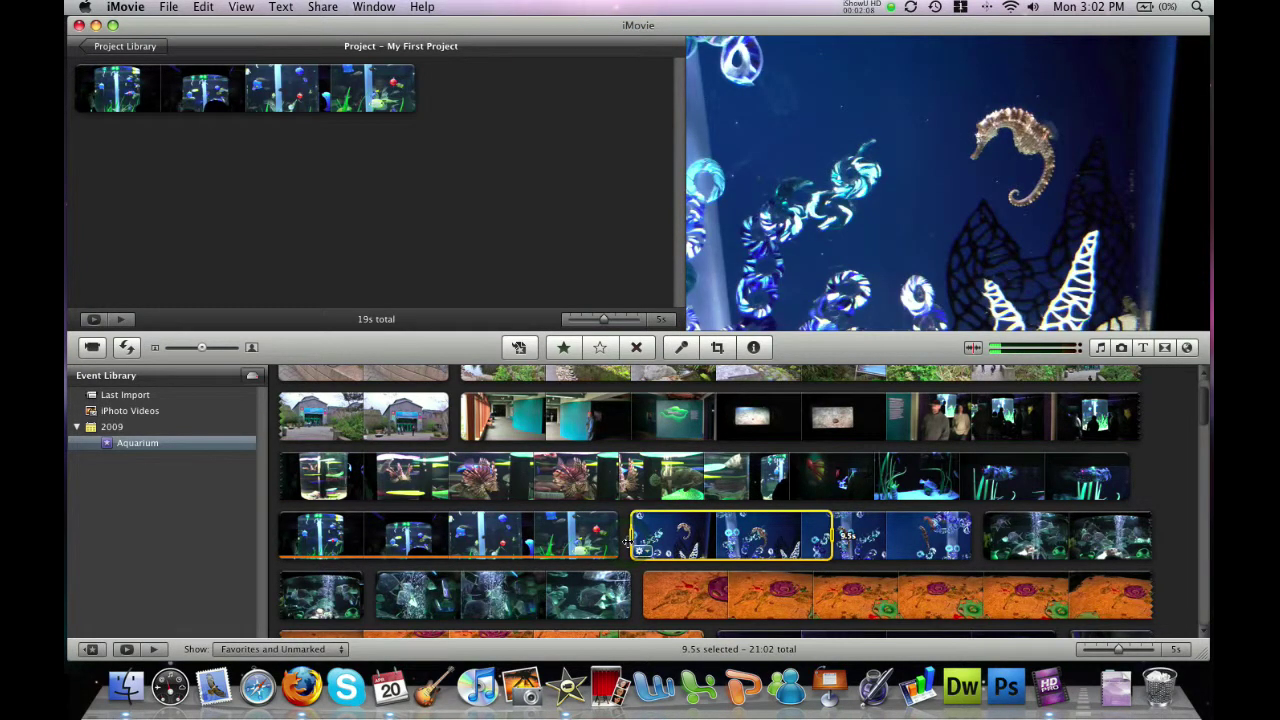
pyautogui.moveTo(828, 537); pyautogui.dragTo(970, 537)
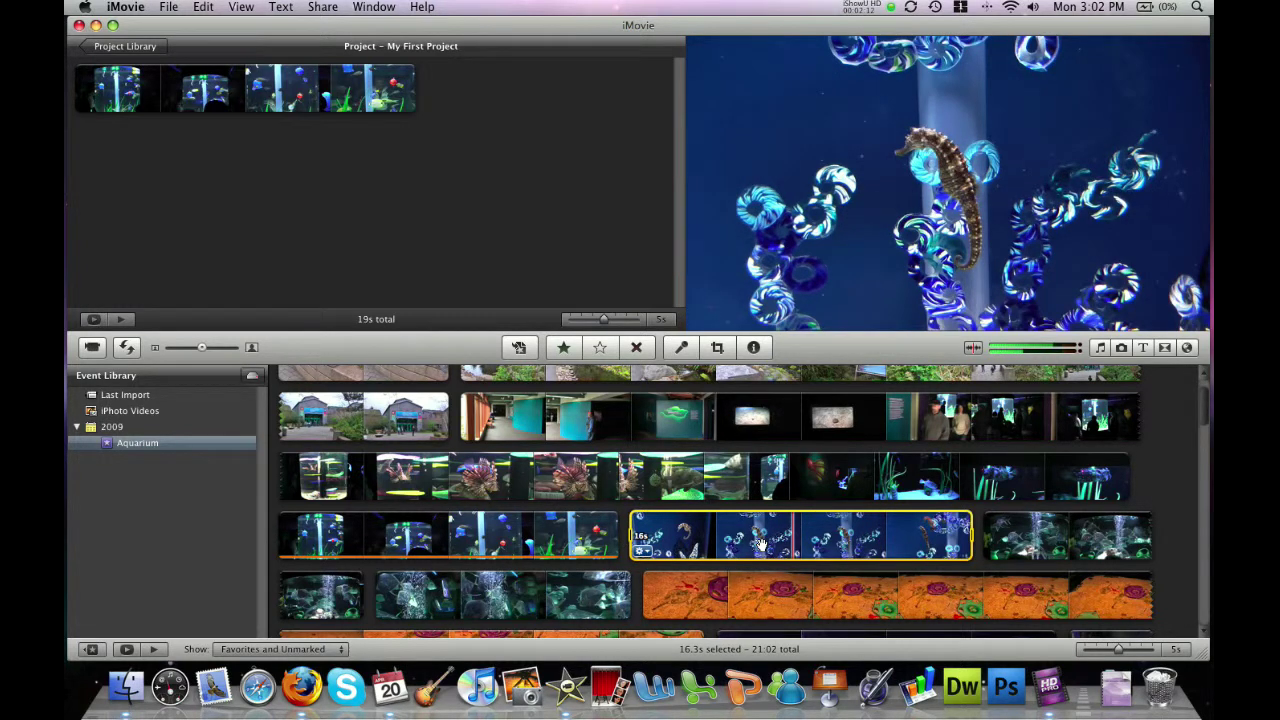
pyautogui.moveTo(761, 545); pyautogui.dragTo(486, 162)
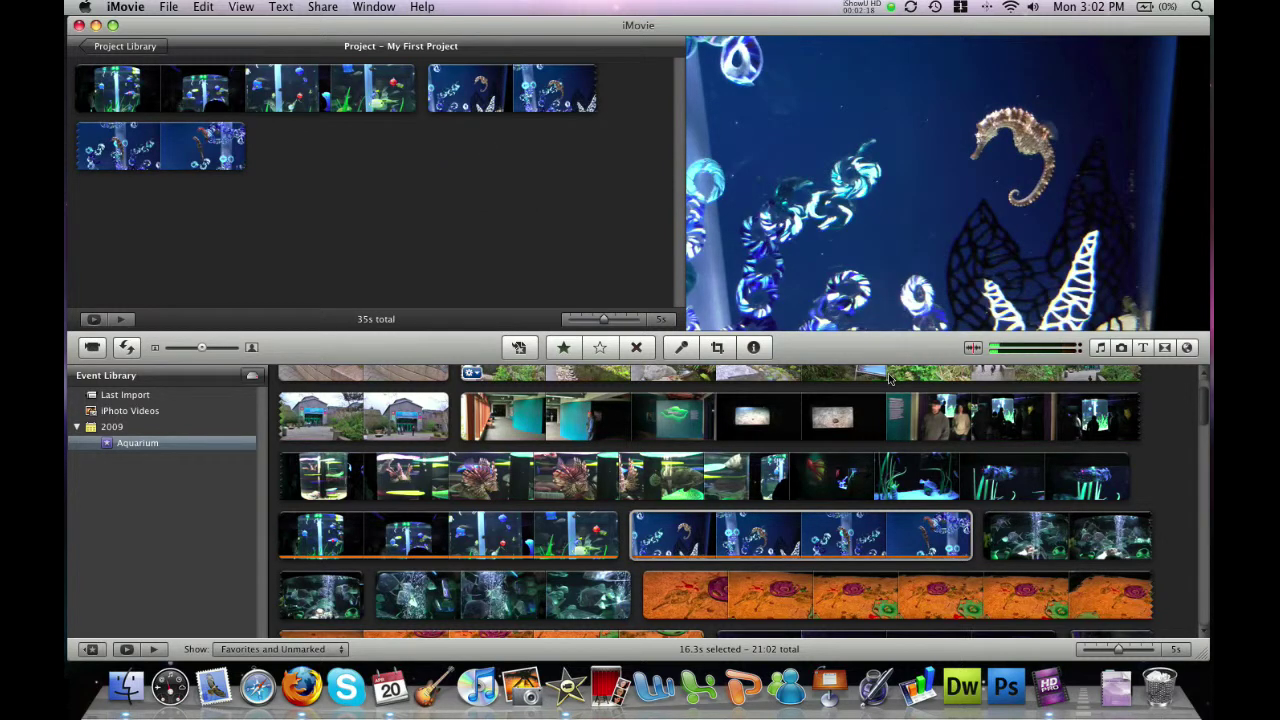
# Append a 12-second range of the bubbling fish tank clip to the project.
pyautogui.click(1037, 545)
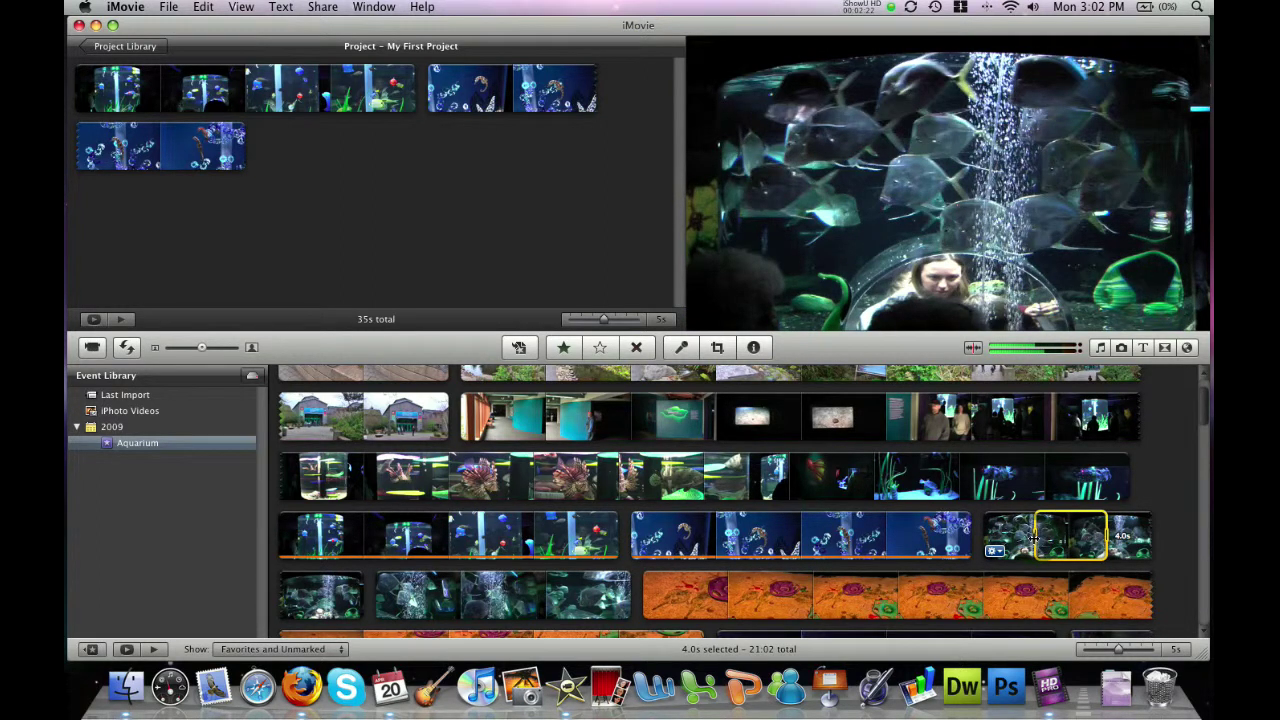
pyautogui.moveTo(1037, 540); pyautogui.dragTo(983, 540)
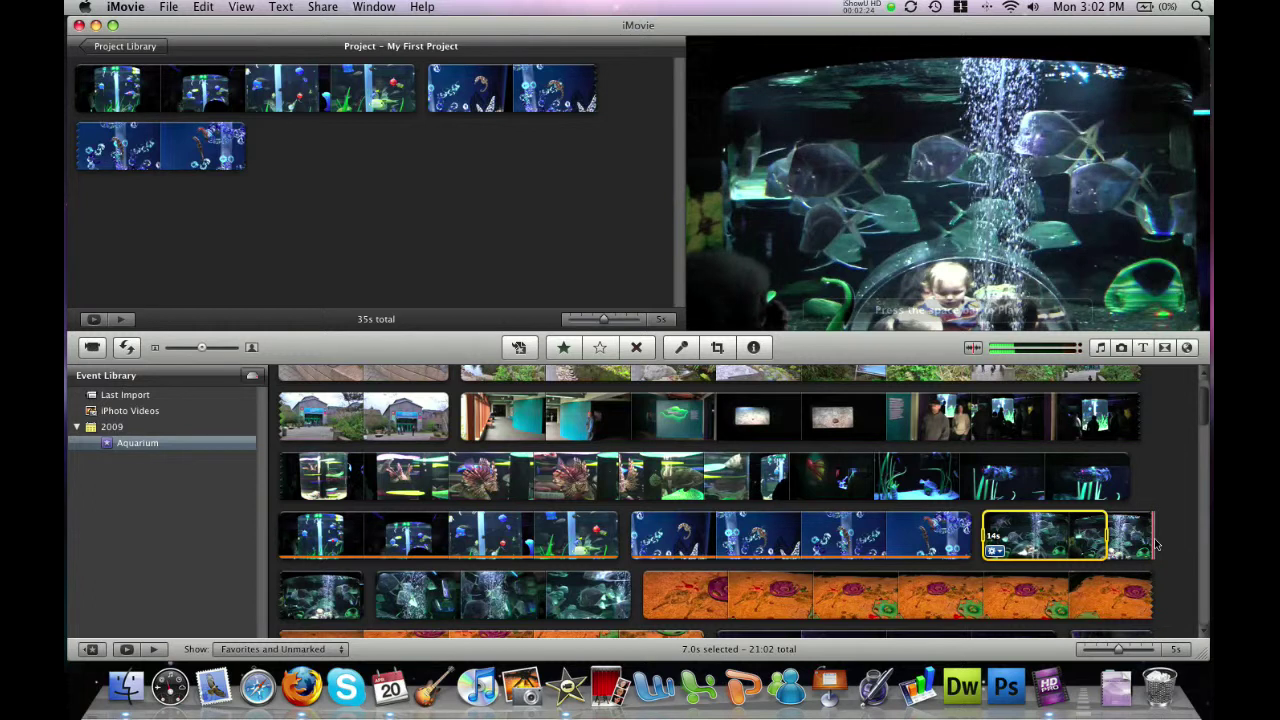
pyautogui.moveTo(1156, 545); pyautogui.dragTo(316, 597)
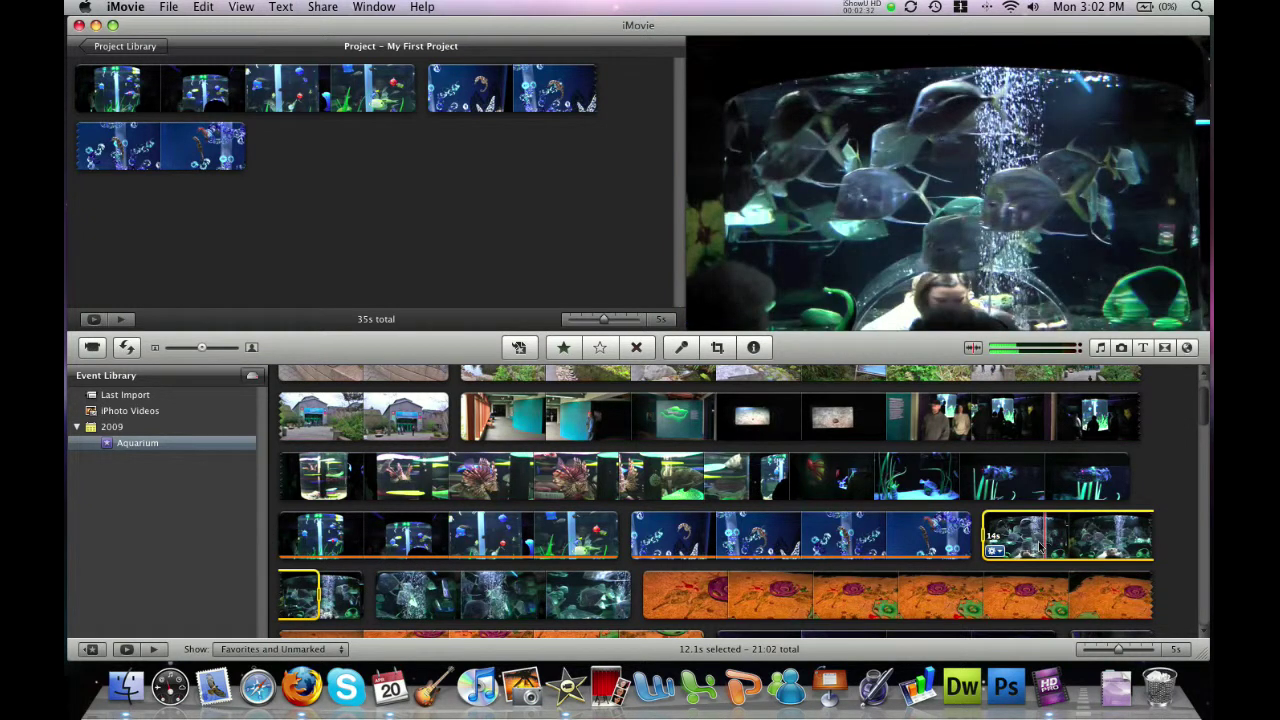
pyautogui.moveTo(1043, 547); pyautogui.dragTo(472, 176)
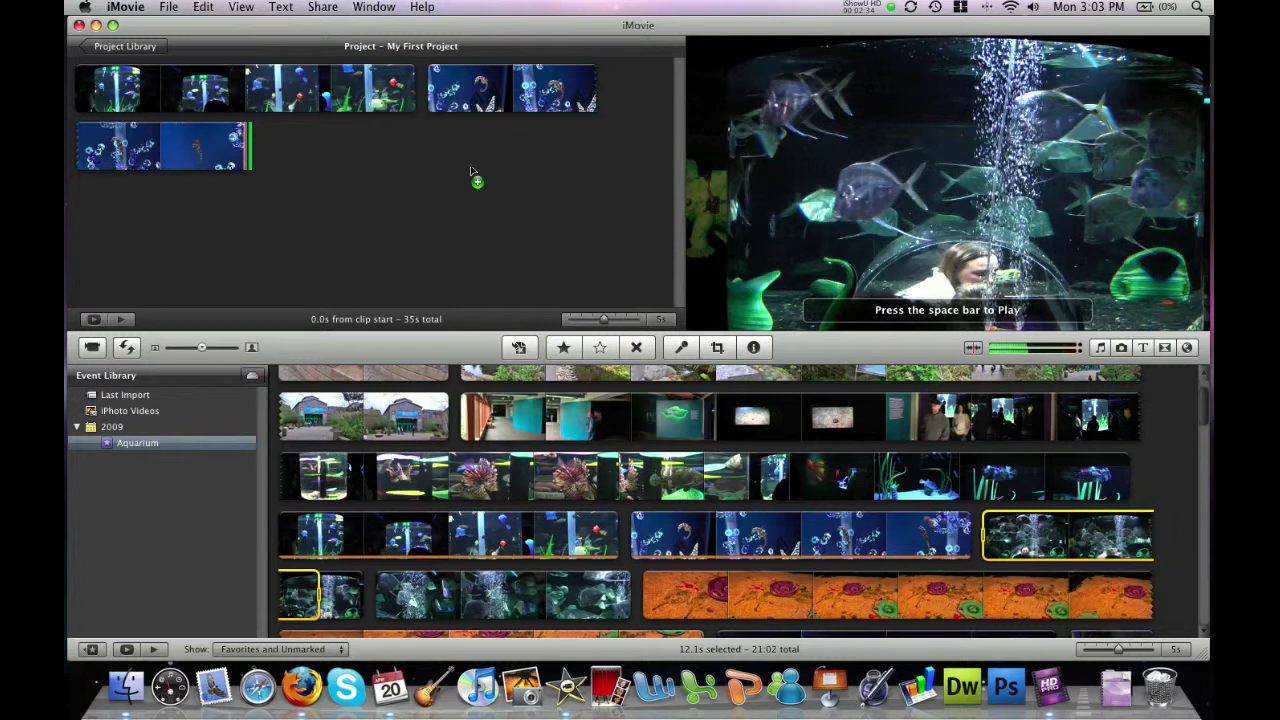
pyautogui.scroll(-1, 1200, 415)
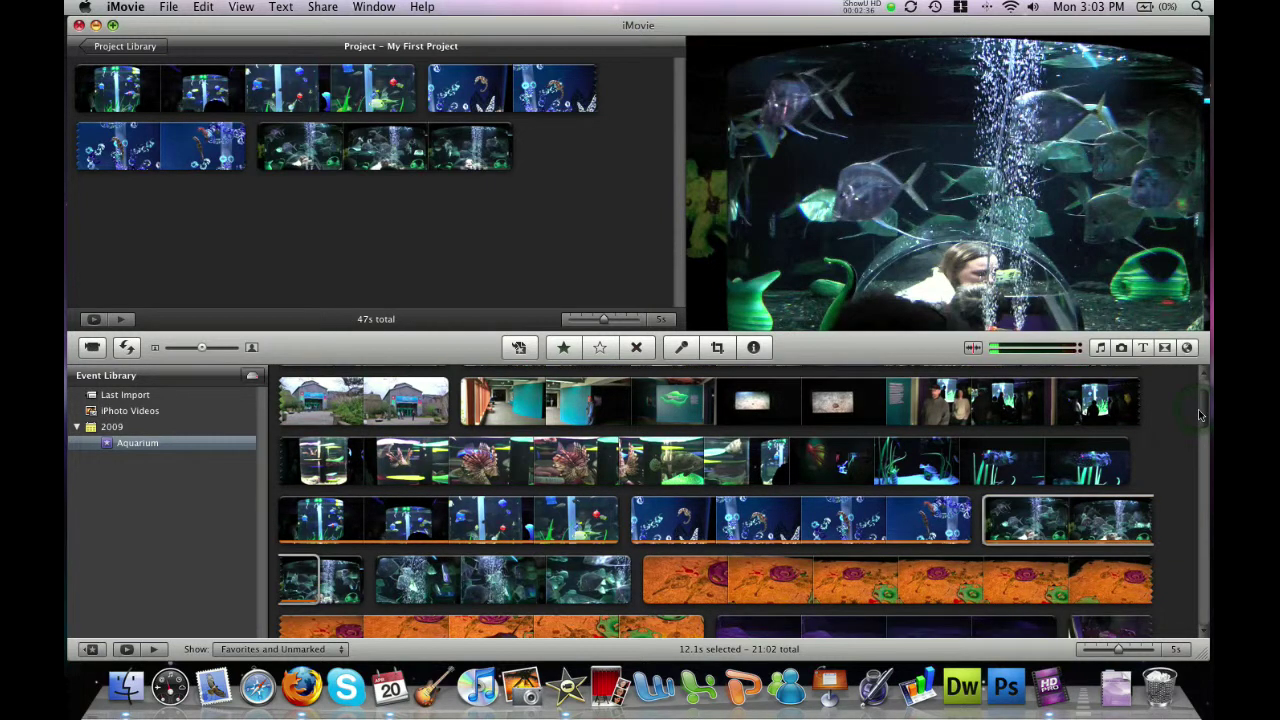
# Add about 20 seconds of the orange sand-and-coral clip to the project end, totalling 1:07.
pyautogui.scroll(-5, 1200, 415)
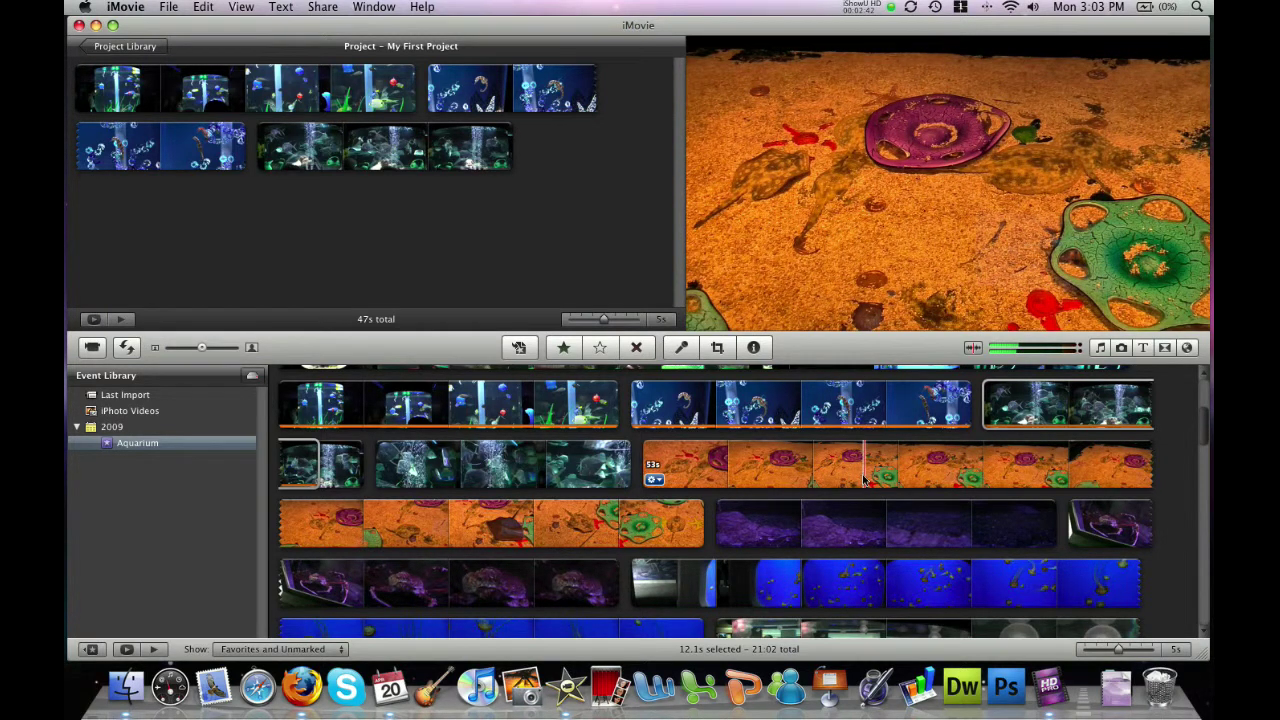
pyautogui.click(800, 470)
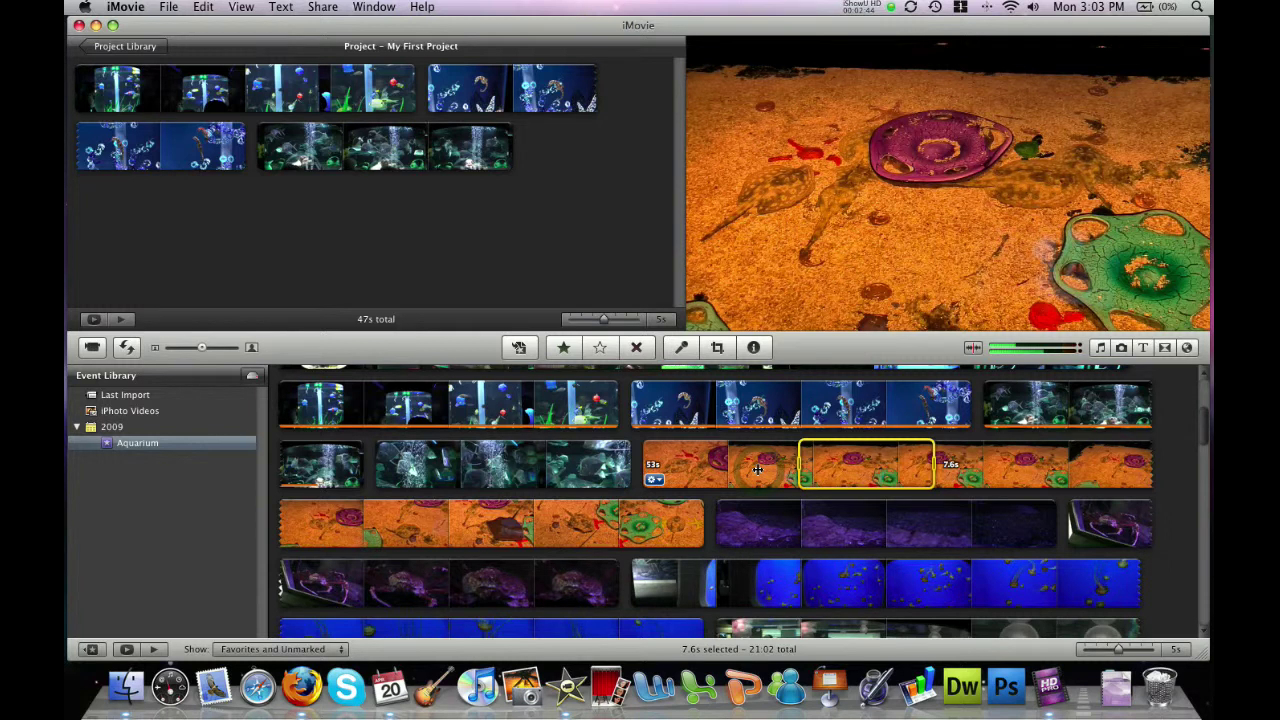
pyautogui.moveTo(758, 470); pyautogui.dragTo(648, 470)
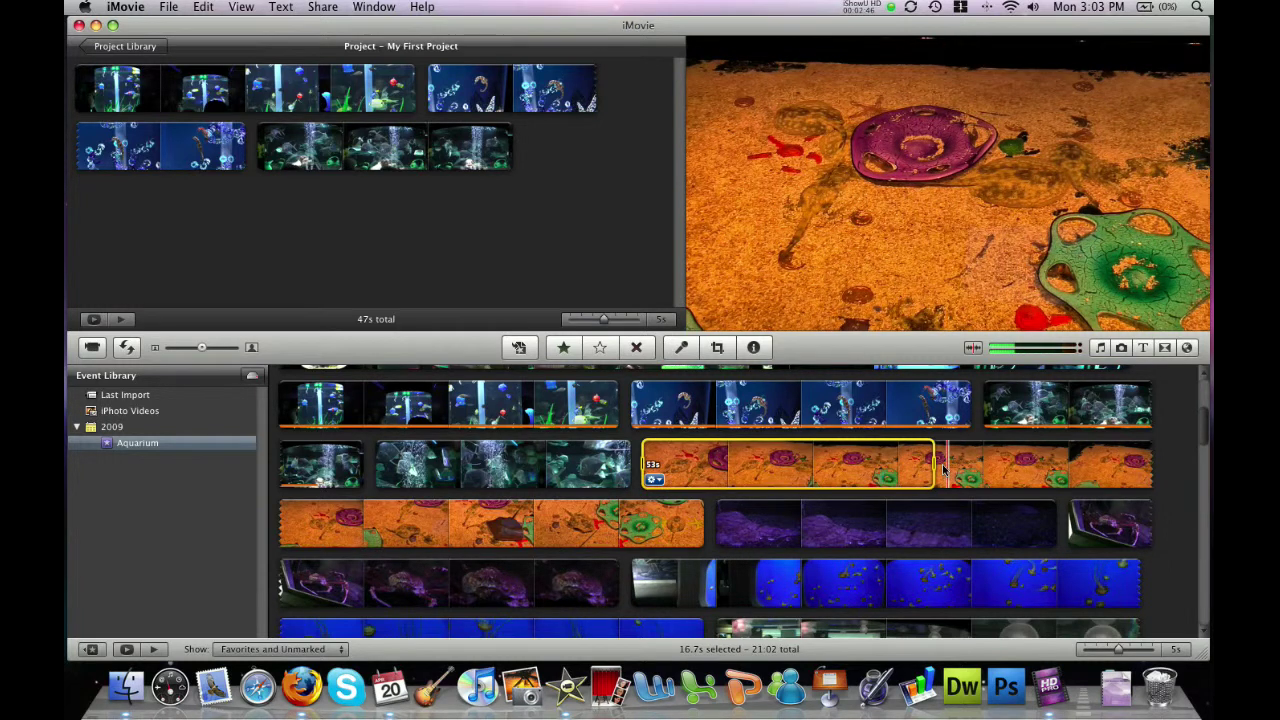
pyautogui.moveTo(943, 470); pyautogui.dragTo(992, 464)
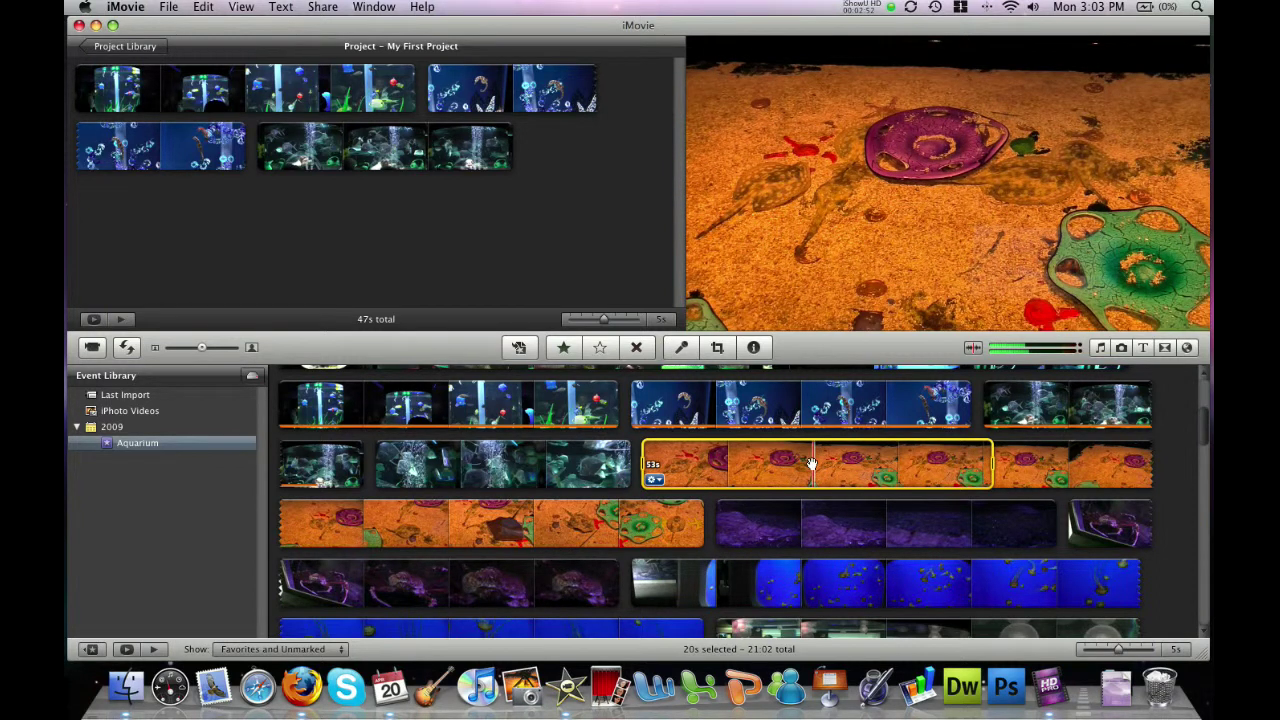
pyautogui.moveTo(811, 464); pyautogui.dragTo(538, 220)
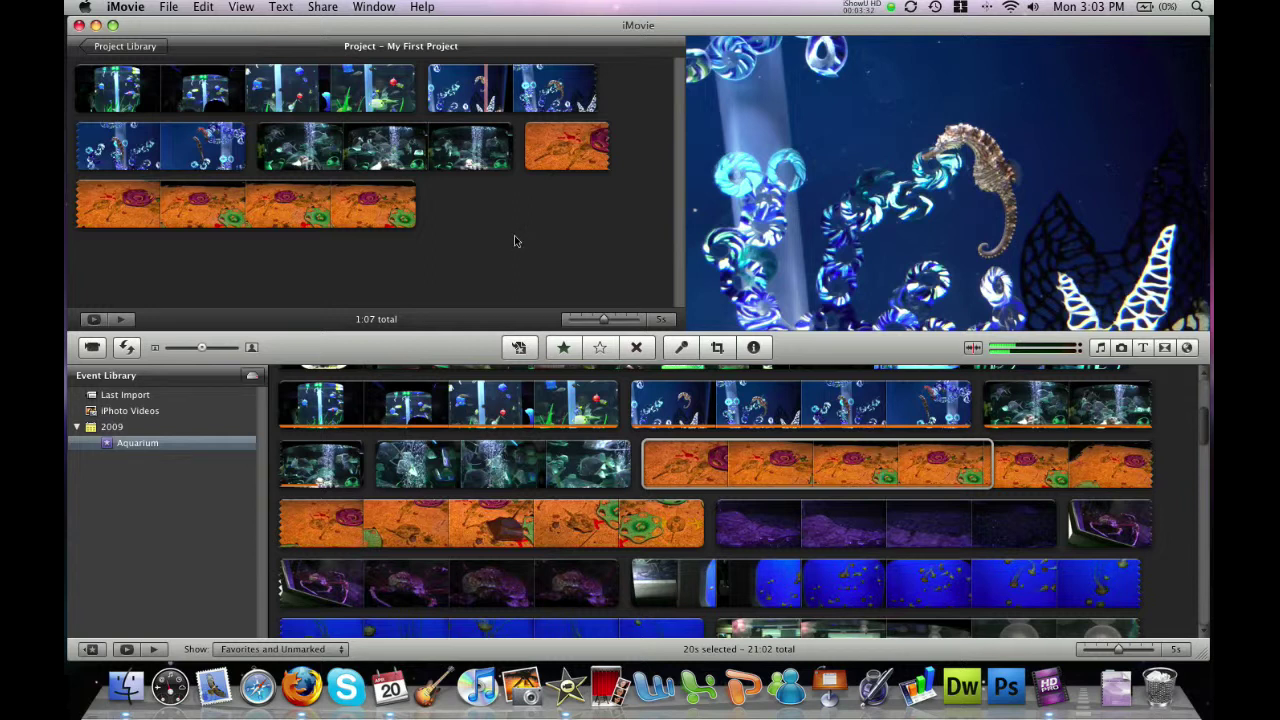
# Undo the orange clip addition with Command-Z, returning the project to 47 seconds.
pyautogui.press('super+z')
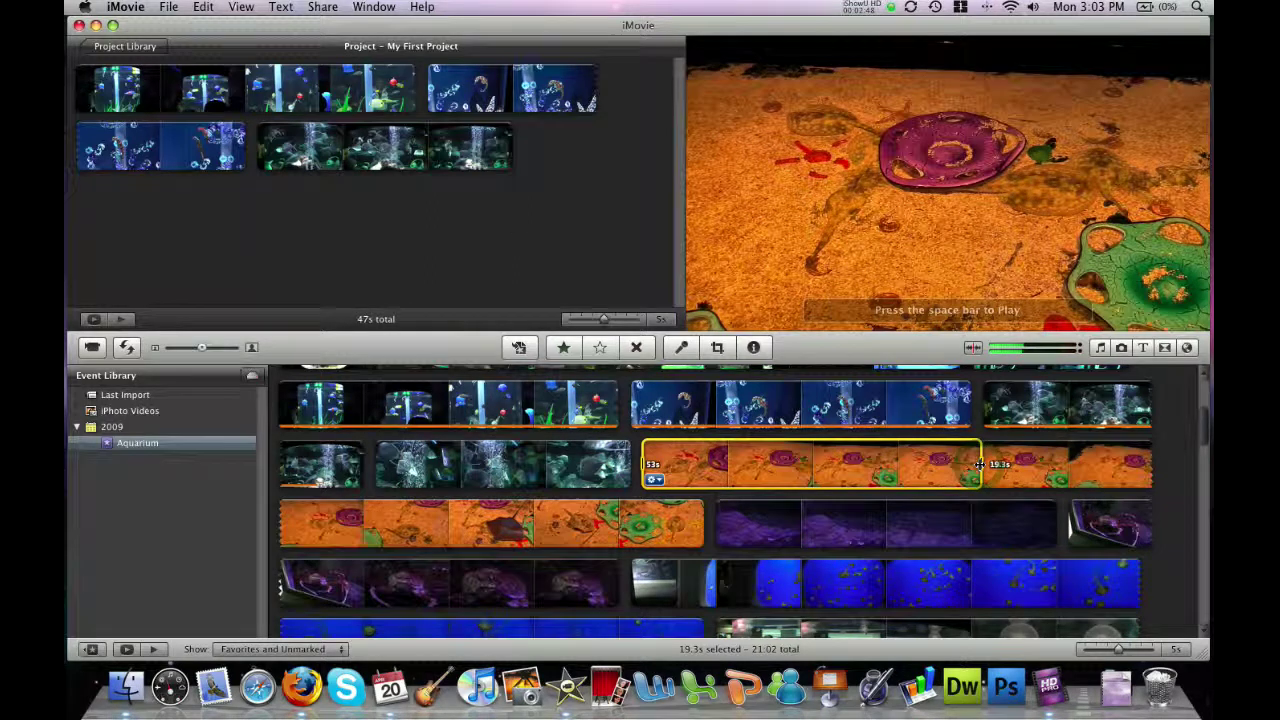